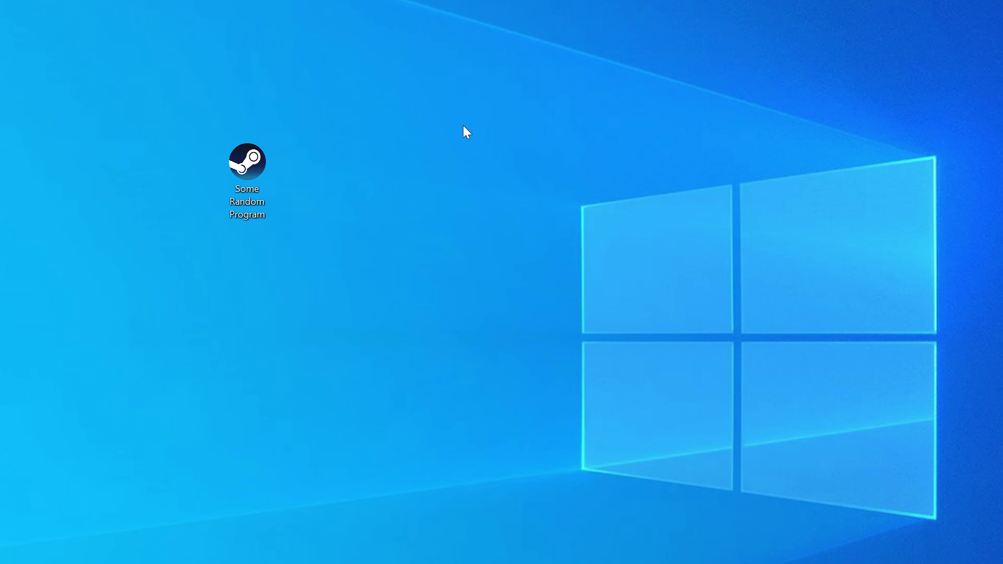
- Launch the program to reproduce its error, then check the System information page
{"action": "double_click", "coordinate": [263, 170]}
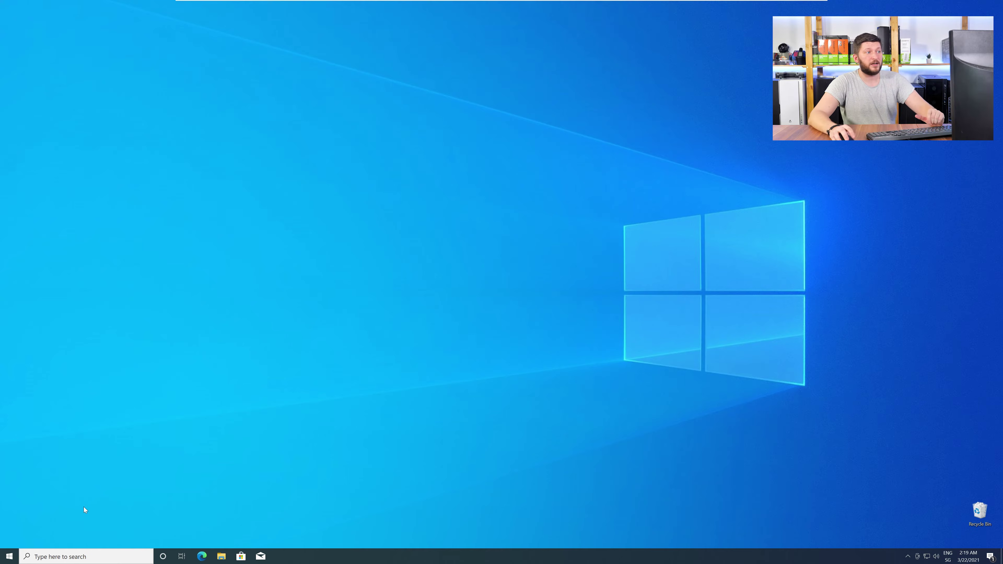
{"action": "right_click", "coordinate": [6, 558]}
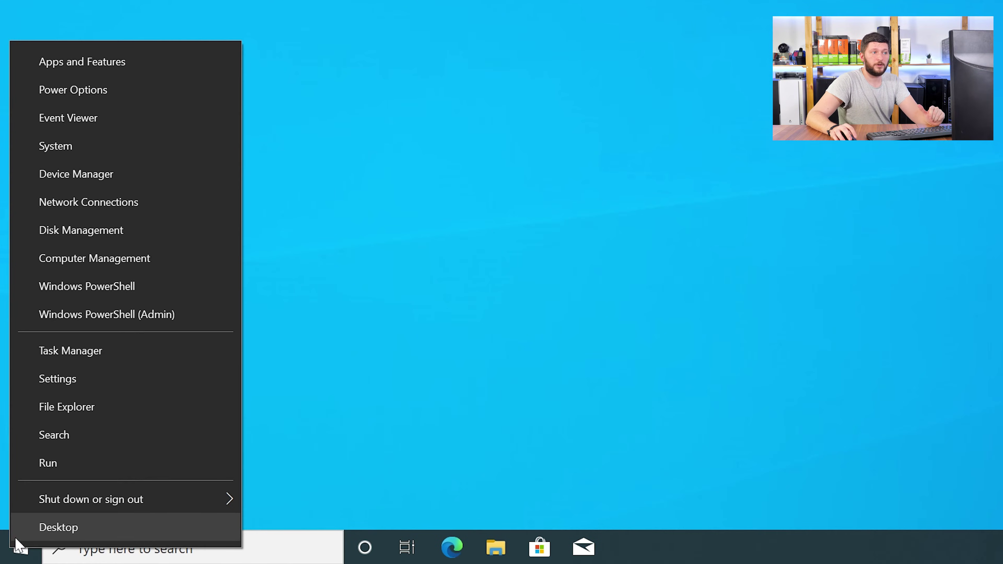
{"action": "left_click", "coordinate": [123, 152]}
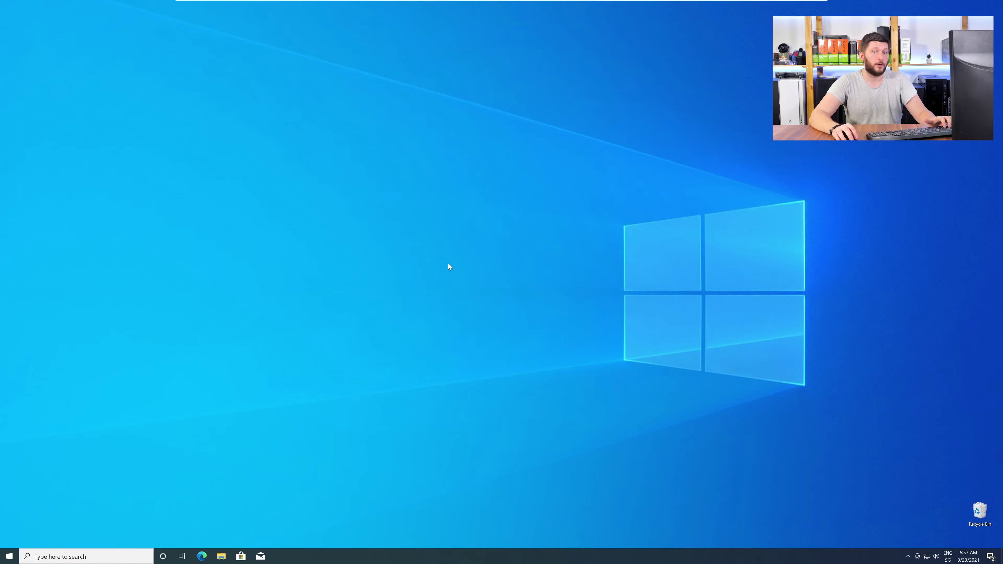
- Load the sts-tutorial d3dx9_42 download page in Edge from the copied URL
{"action": "left_click", "coordinate": [204, 556]}
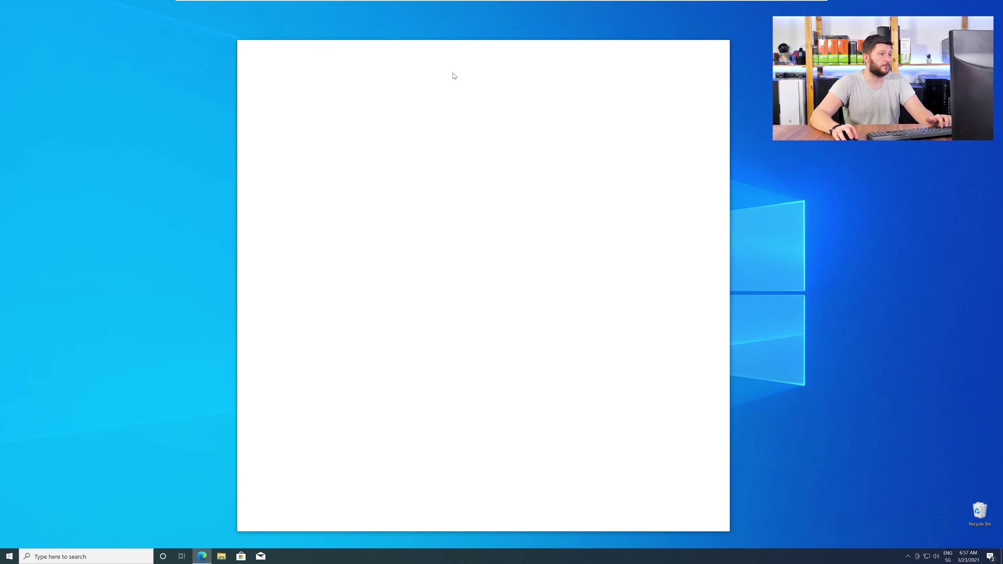
{"action": "type", "text": "https://www.sts-tutorial.com/download/d3dx9_42"}
{"action": "key", "text": "Return"}
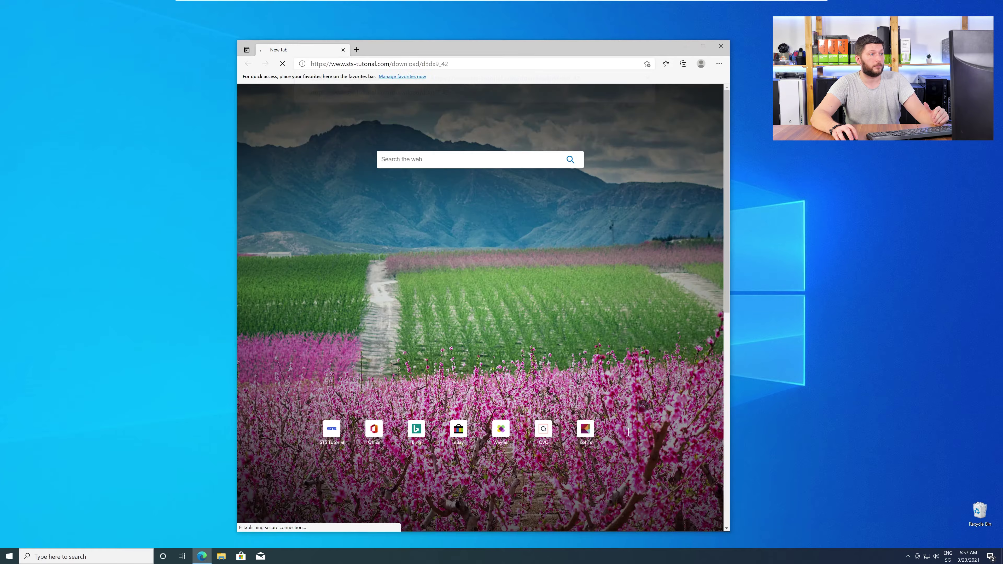
{"action": "scroll", "coordinate": [465, 289], "scroll_direction": "down", "scroll_amount": 10}
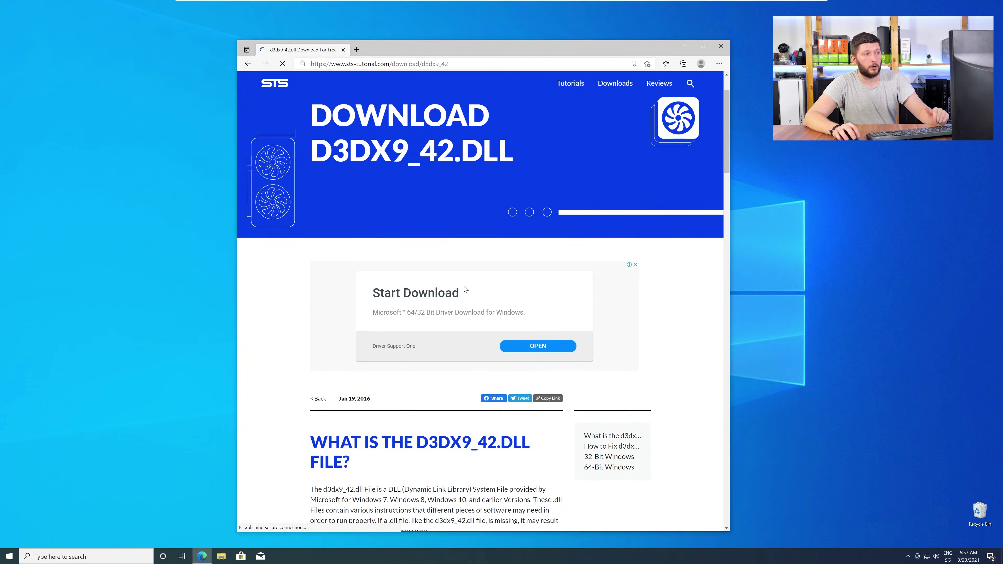
{"action": "scroll", "coordinate": [465, 289], "scroll_direction": "down", "scroll_amount": 15}
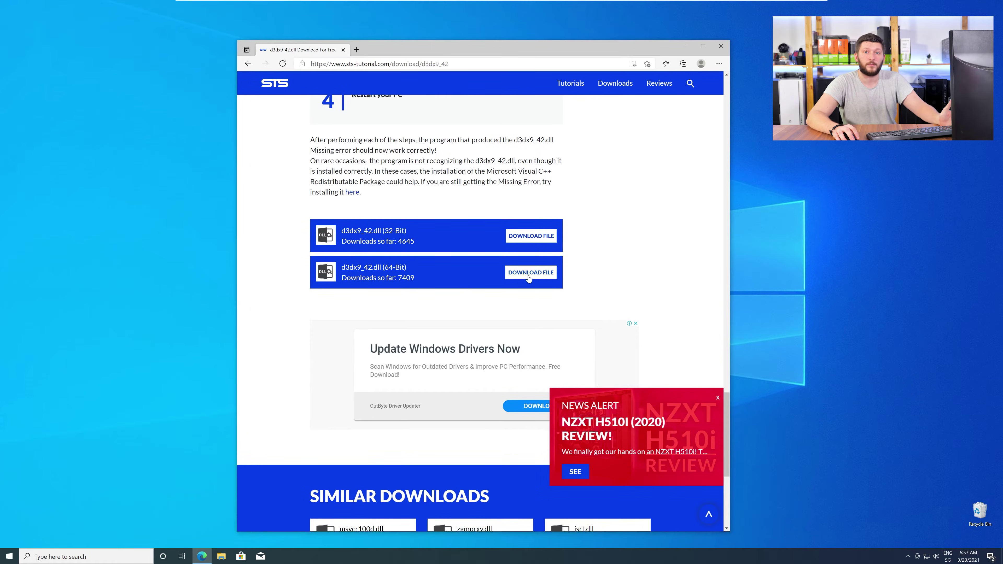
- Download the 32-bit and 64-bit d3dx9_42.dll zip files
{"action": "left_click", "coordinate": [525, 236]}
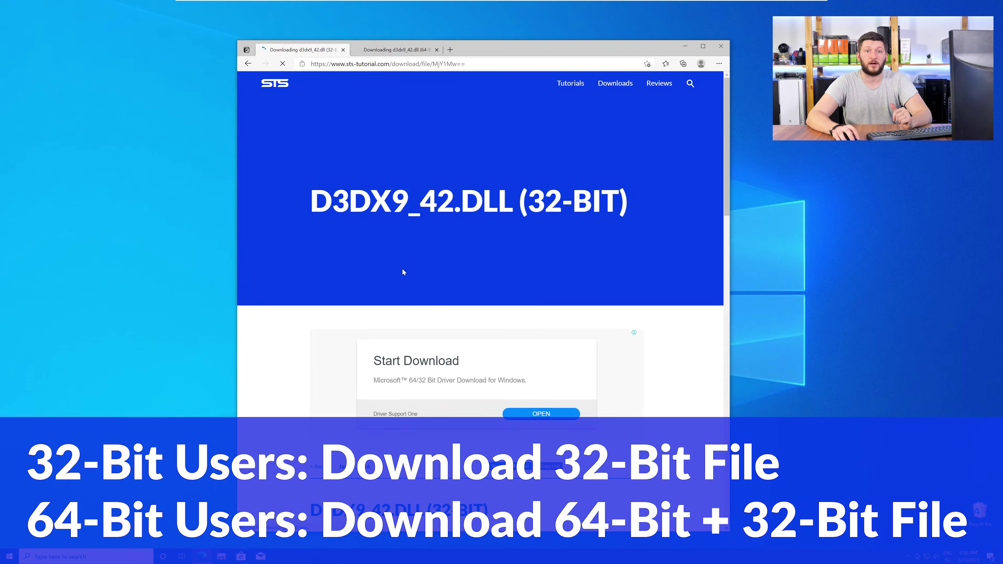
{"action": "scroll", "coordinate": [402, 270], "scroll_direction": "down", "scroll_amount": 8}
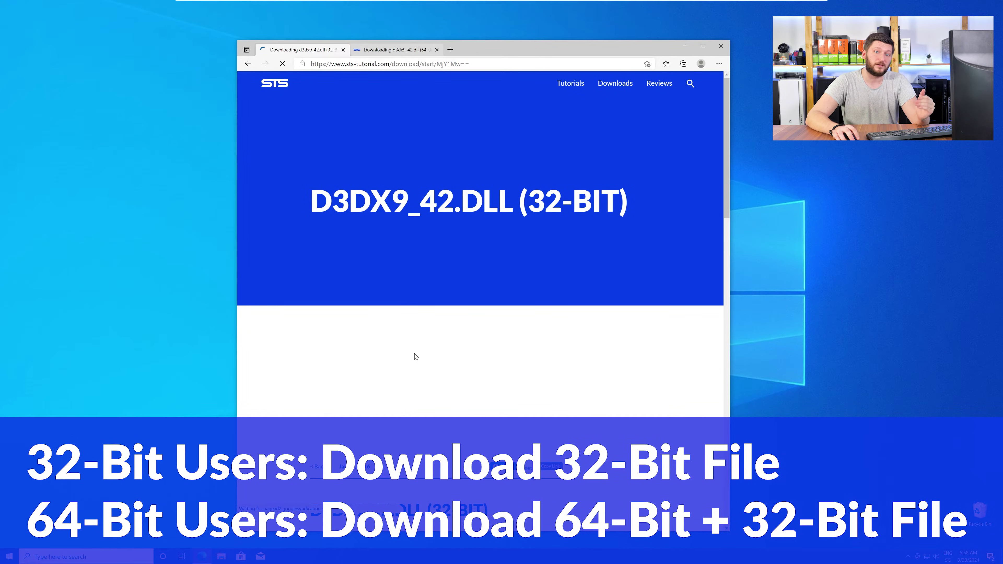
{"action": "key", "text": "ctrl+Tab"}
{"action": "scroll", "coordinate": [416, 356], "scroll_direction": "down", "scroll_amount": 6}
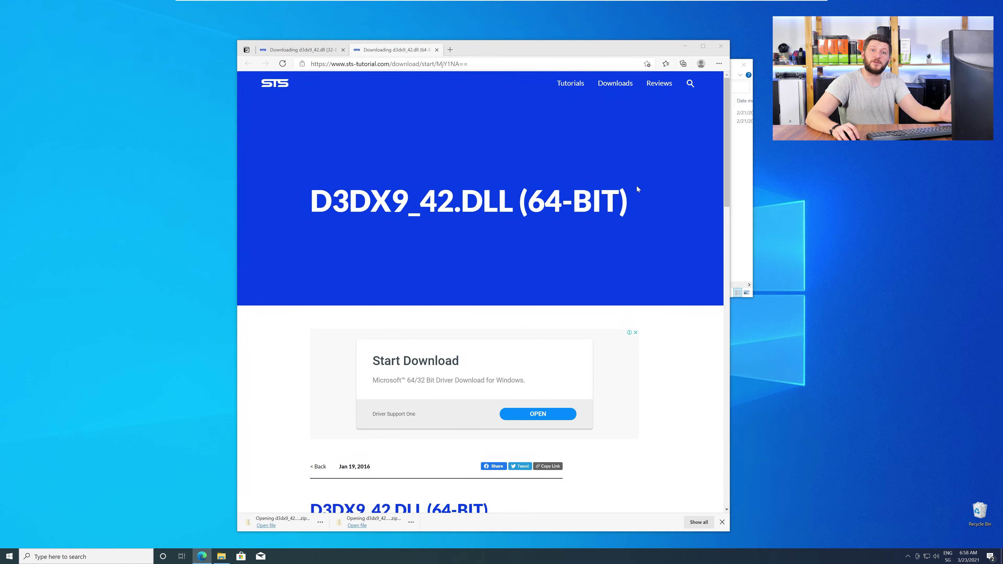
- Arrange the two archive windows side by side and open the 32-bit and 64-bit d3dx9_42 folders
{"action": "left_click", "coordinate": [714, 57]}
{"action": "left_click", "coordinate": [685, 46]}
{"action": "left_click_drag", "start_coordinate": [493, 78], "coordinate": [252, 311]}
{"action": "left_click_drag", "start_coordinate": [457, 69], "coordinate": [674, 312]}
{"action": "double_click", "coordinate": [609, 364]}
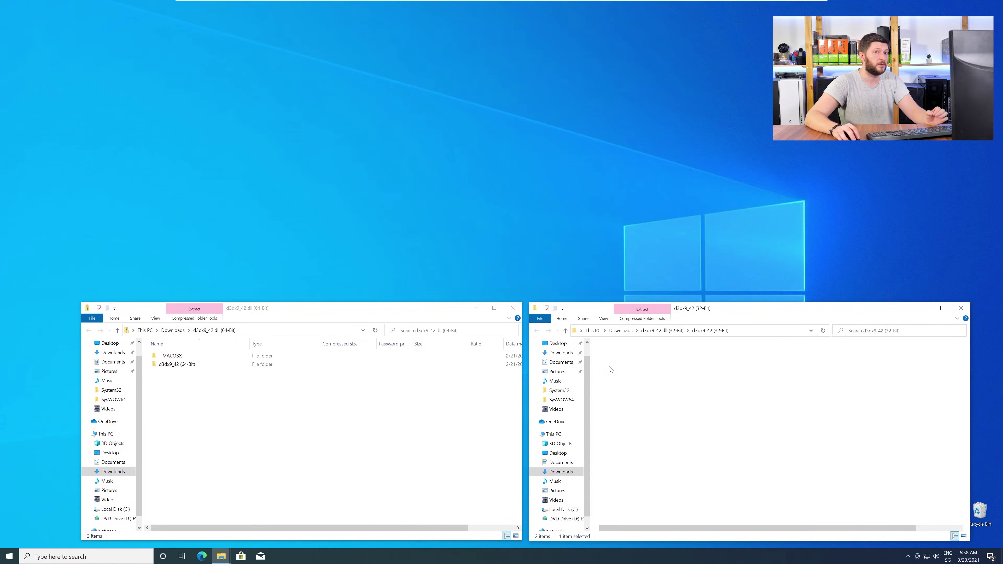
{"action": "double_click", "coordinate": [202, 365]}
- Open C:\Windows in a new File Explorer window, showing the System32 and SysWOW64 folders
{"action": "key", "text": "super+e"}
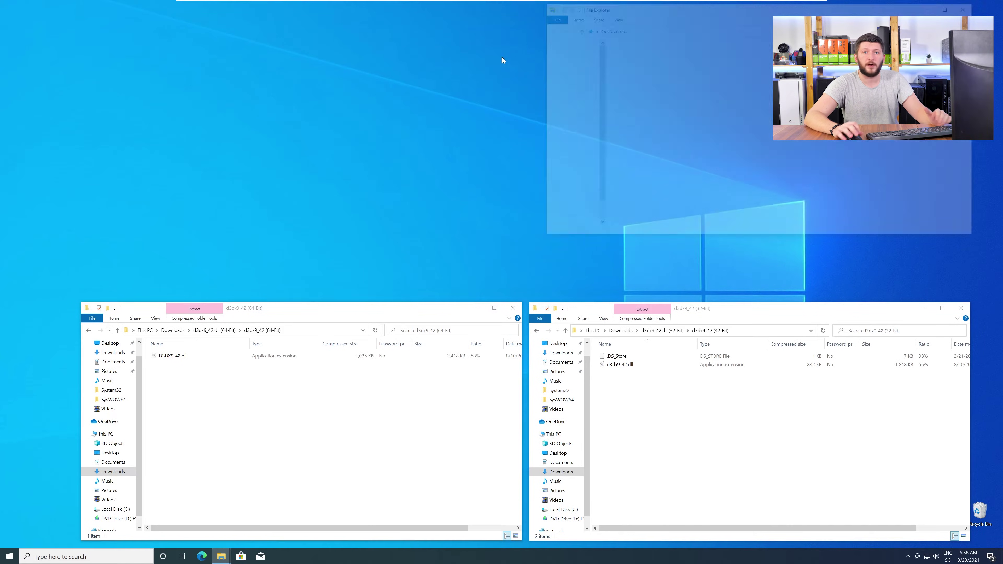
{"action": "left_click_drag", "start_coordinate": [644, 12], "coordinate": [444, 70]}
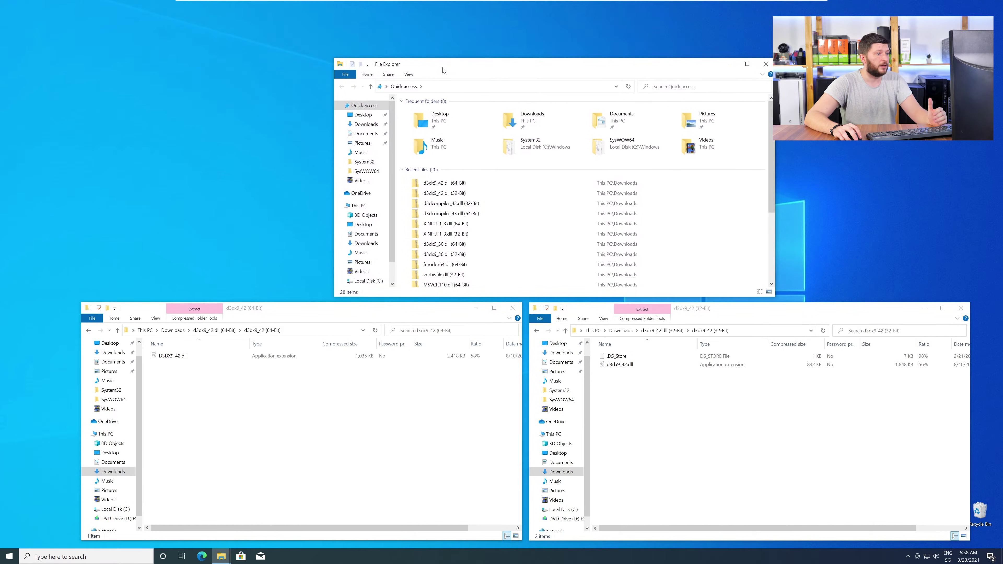
{"action": "left_click", "coordinate": [366, 206]}
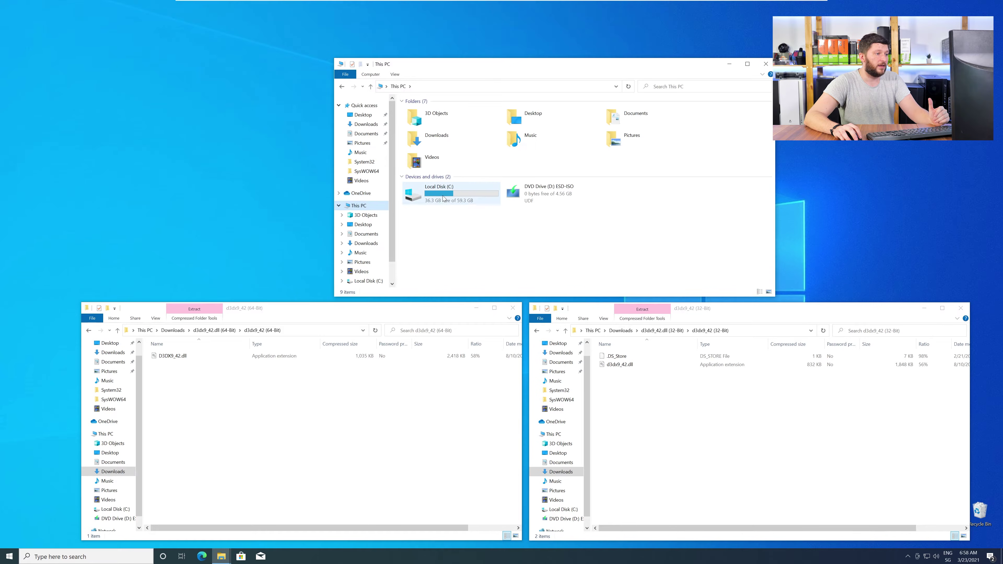
{"action": "double_click", "coordinate": [454, 198]}
{"action": "double_click", "coordinate": [444, 146]}
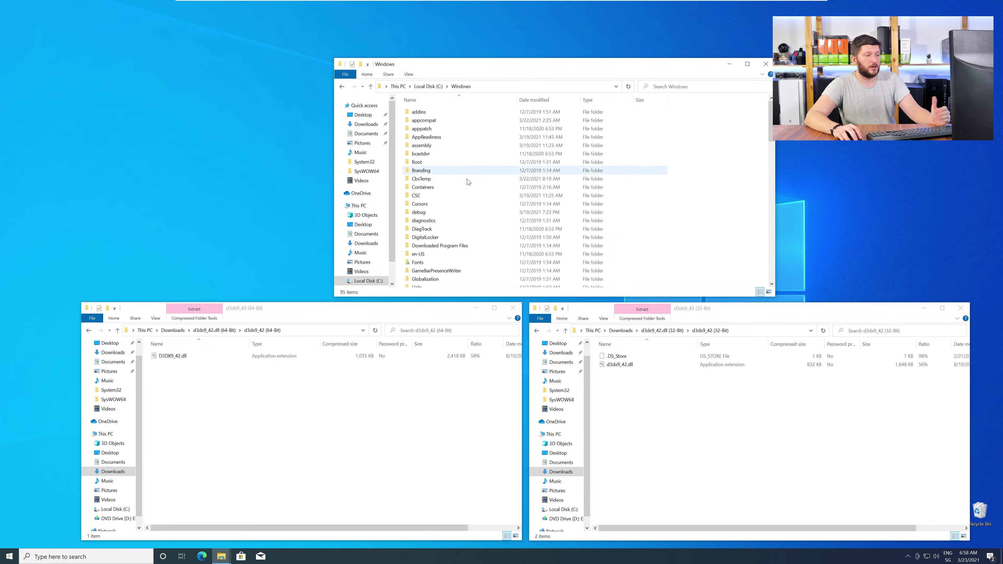
{"action": "scroll", "coordinate": [467, 186], "scroll_direction": "down", "scroll_amount": 18}
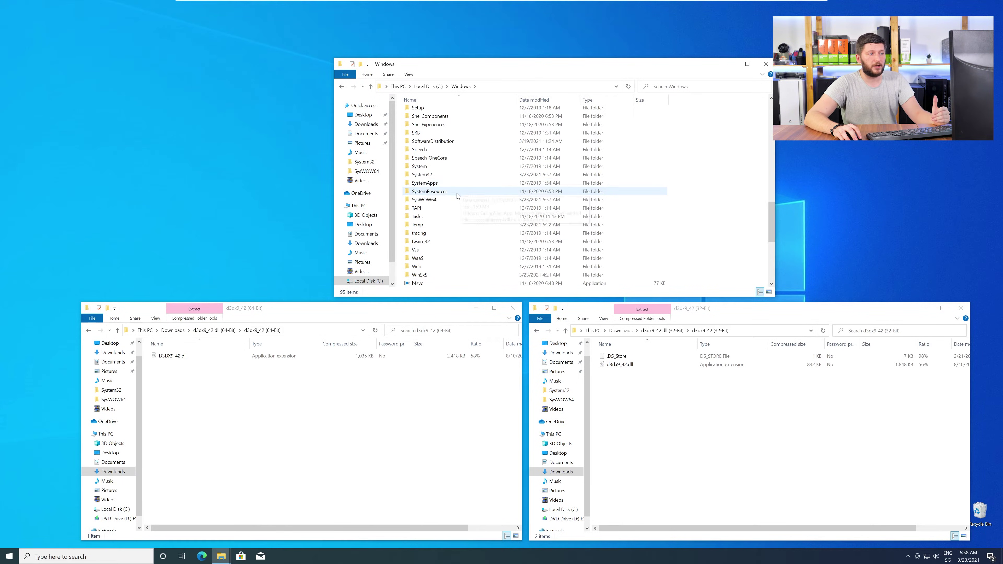
{"action": "left_click", "coordinate": [453, 200]}
{"action": "left_click", "coordinate": [438, 177]}
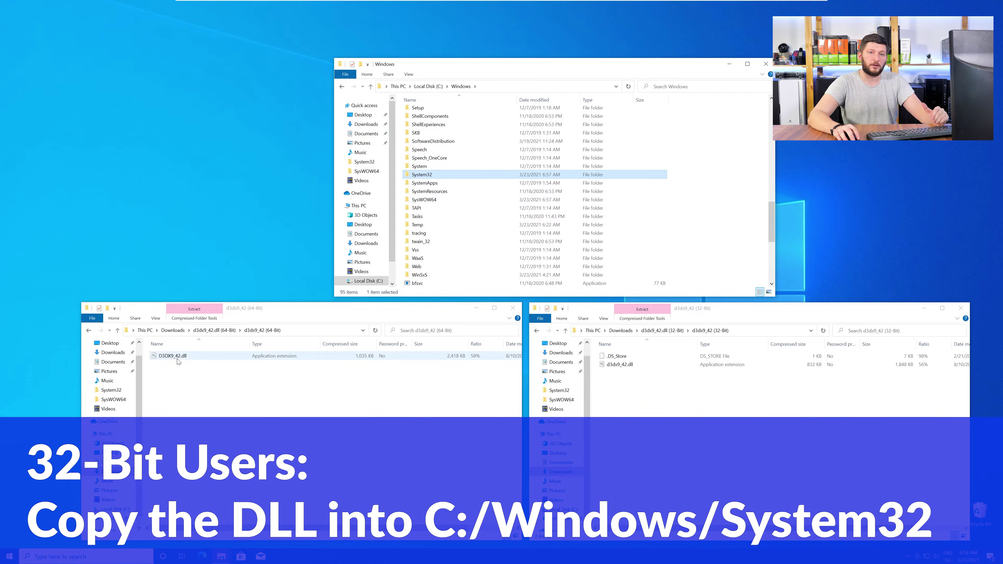
- Copy the 64-bit D3DX9_42.dll into System32, replacing the existing file with administrator permission
{"action": "left_click_drag", "start_coordinate": [178, 360], "coordinate": [441, 176]}
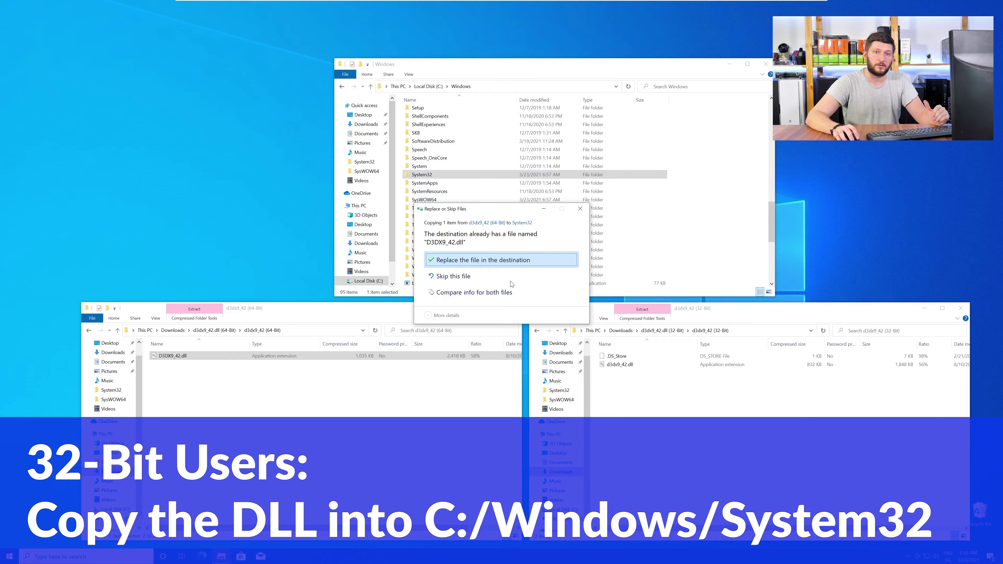
{"action": "left_click", "coordinate": [482, 260]}
{"action": "left_click", "coordinate": [479, 253]}
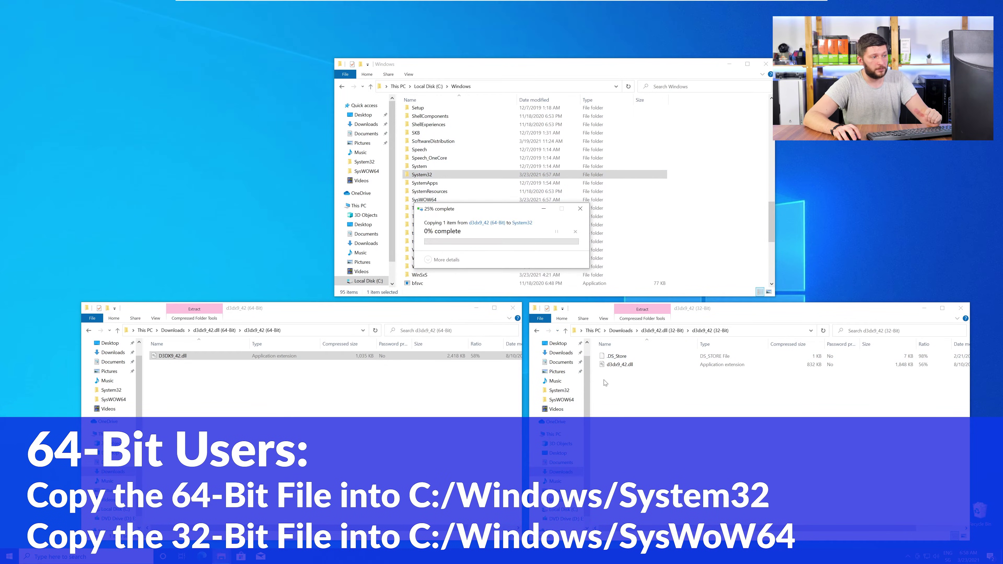
- Copy the 32-bit d3dx9_42.dll into SysWOW64, replacing the existing file, then close the Explorer windows
{"action": "left_click_drag", "start_coordinate": [601, 368], "coordinate": [435, 200]}
{"action": "left_click", "coordinate": [472, 255]}
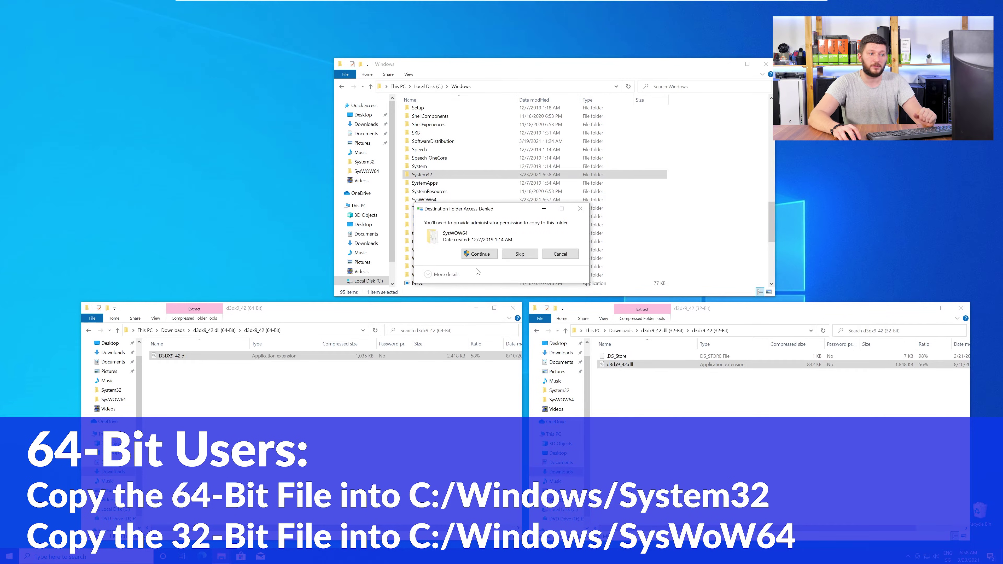
{"action": "key", "text": "Return"}
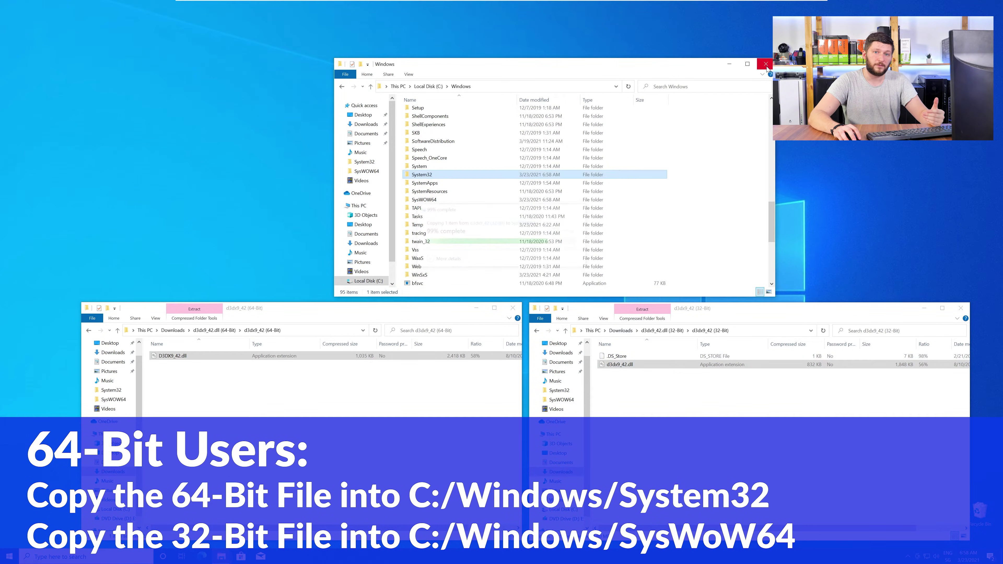
{"action": "left_click", "coordinate": [766, 64]}
{"action": "left_click", "coordinate": [961, 308]}
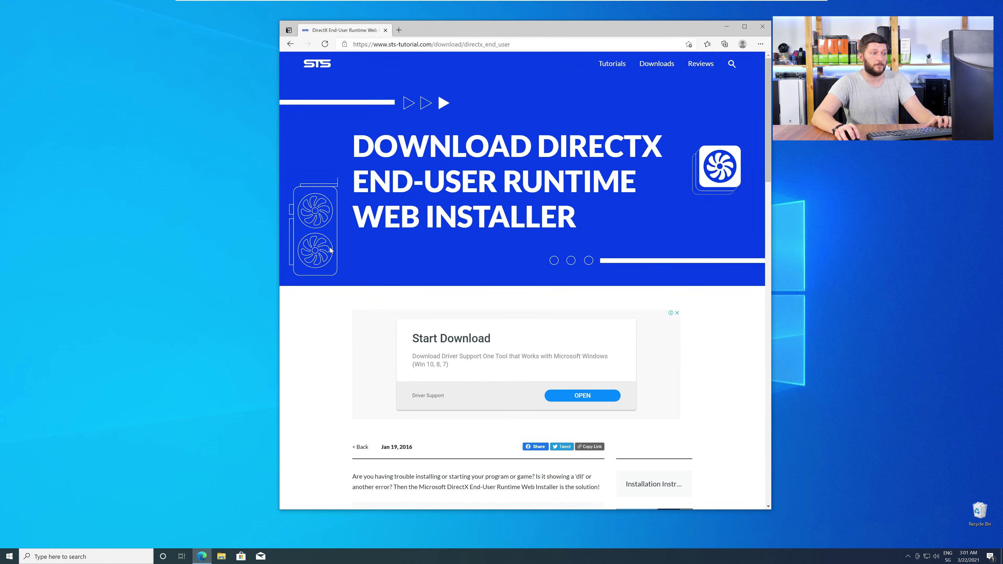
- Download dxwebsetup.exe, run the DirectX installer, and close Edge
{"action": "scroll", "coordinate": [331, 250], "scroll_direction": "down", "scroll_amount": 10}
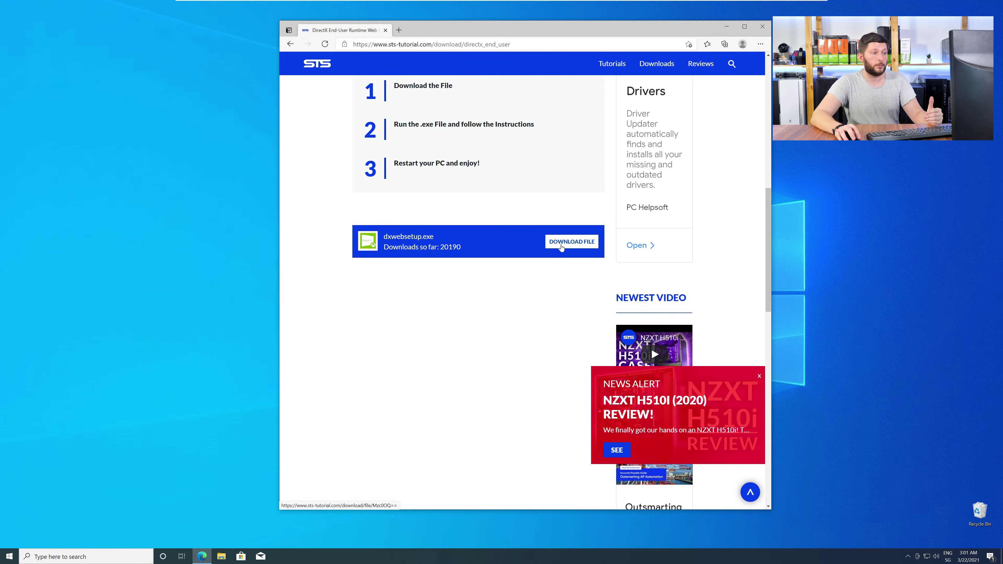
{"action": "left_click", "coordinate": [561, 246]}
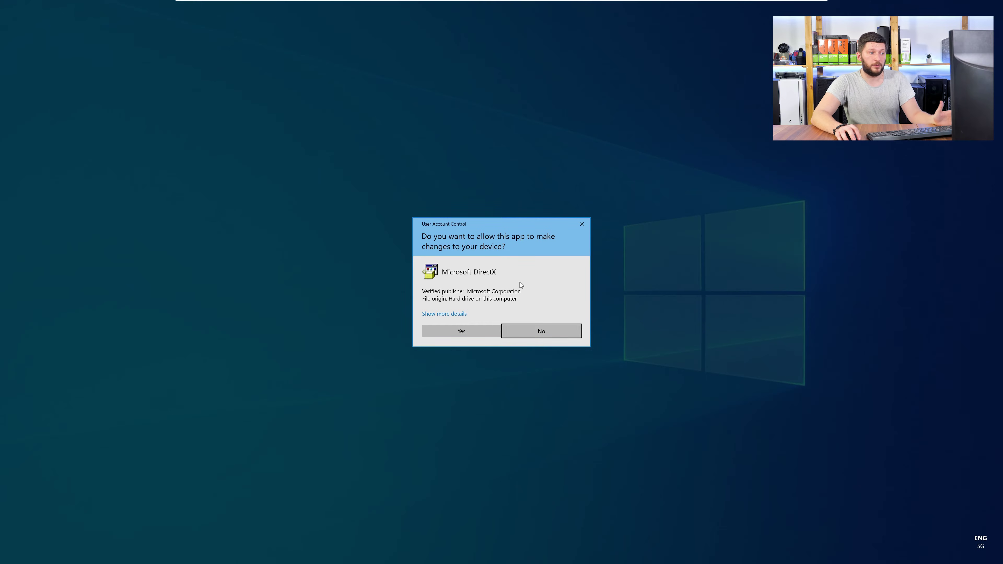
{"action": "left_click", "coordinate": [462, 332]}
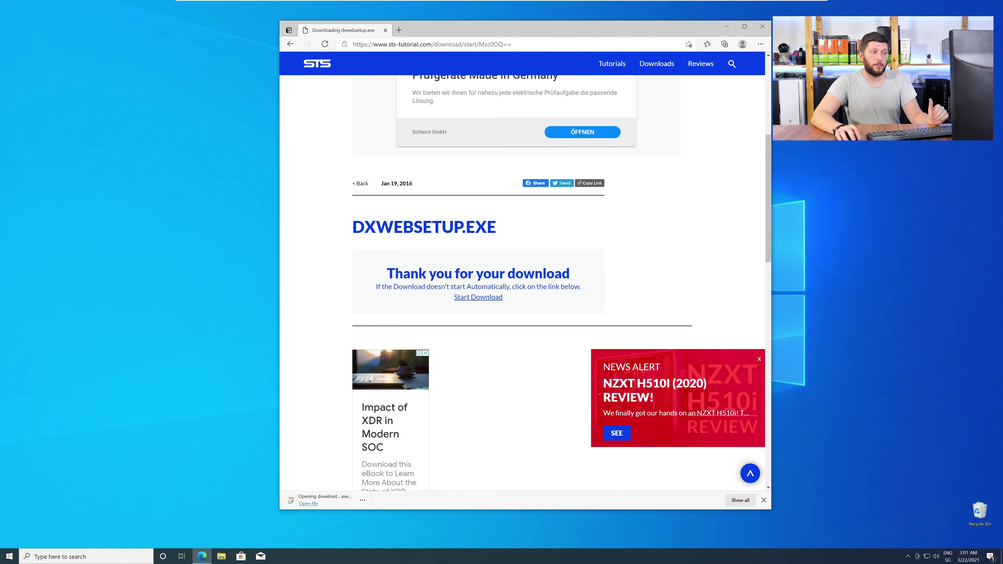
{"action": "left_click", "coordinate": [761, 27]}
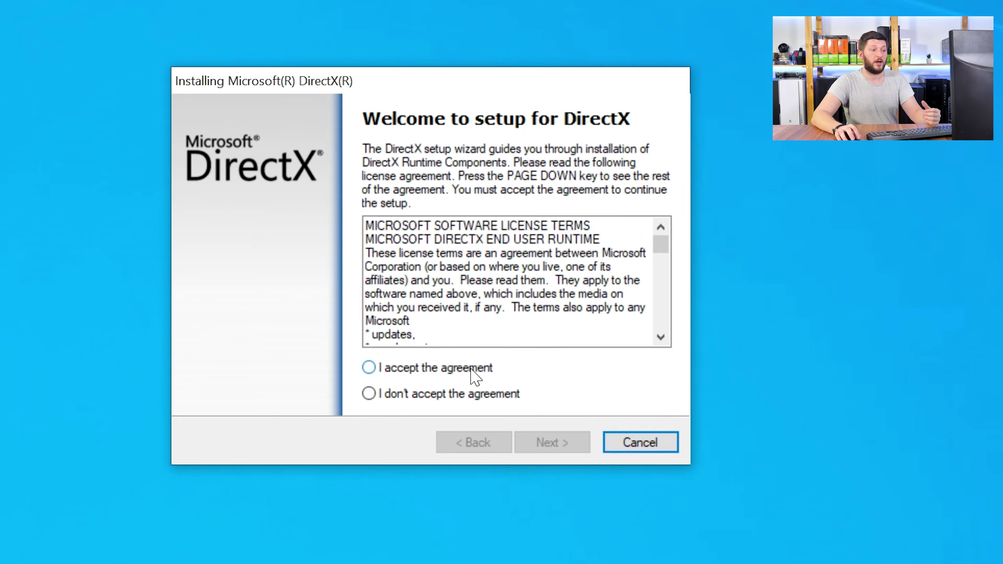
- Accept the DirectX licence and install the runtime components to completion
{"action": "left_click", "coordinate": [531, 443]}
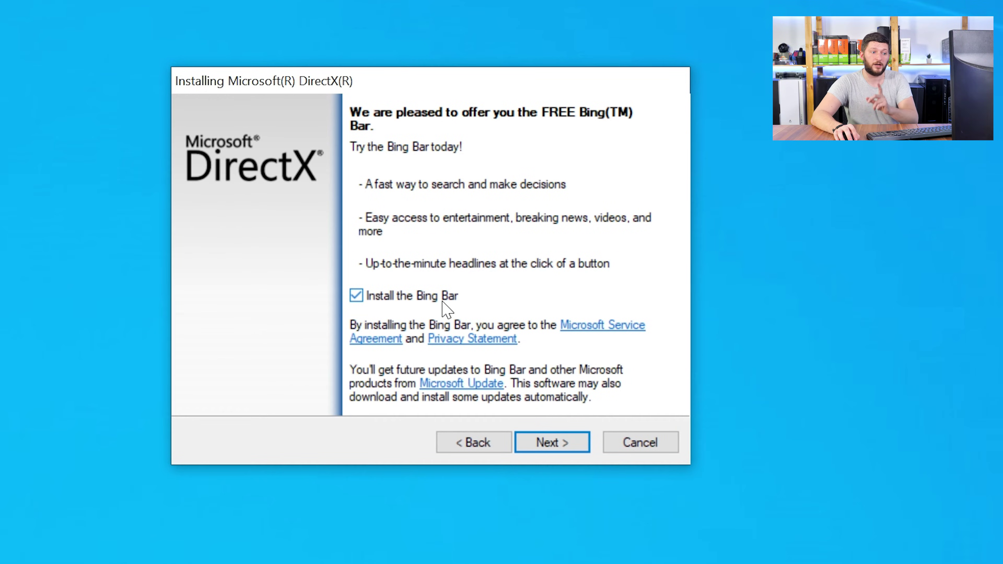
{"action": "left_click", "coordinate": [533, 443]}
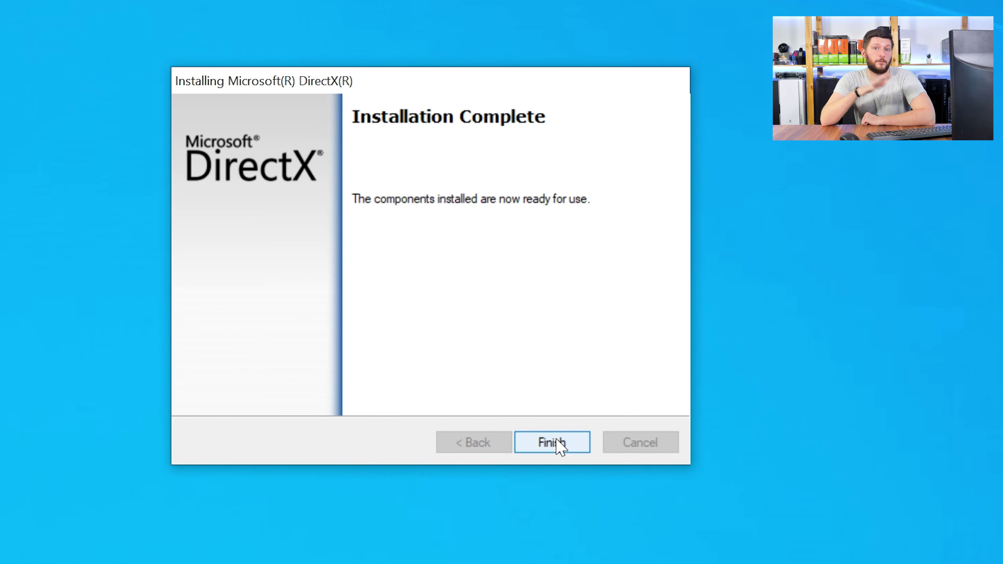
- Click Finish to exit the completed DirectX setup wizard
{"action": "left_click", "coordinate": [557, 440]}
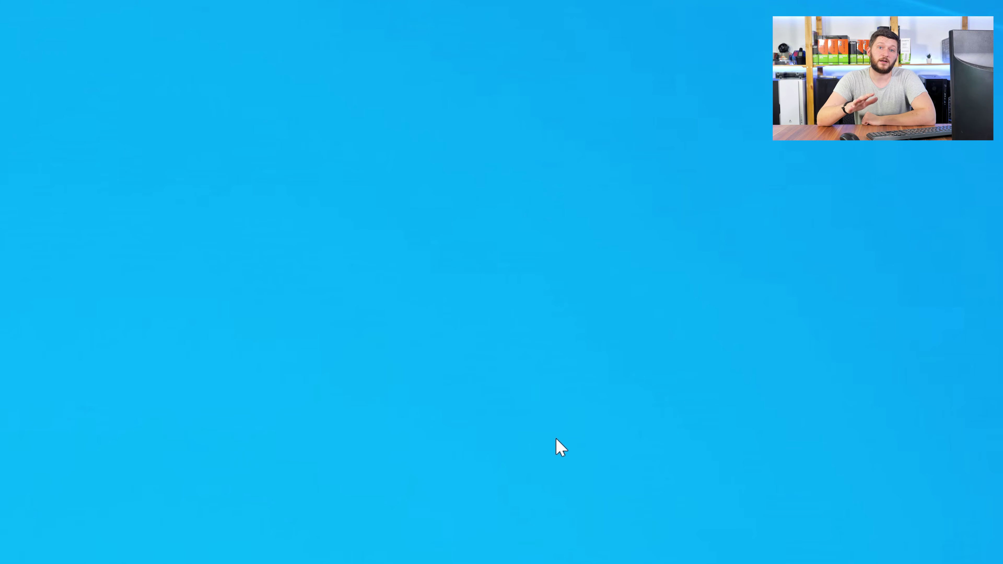